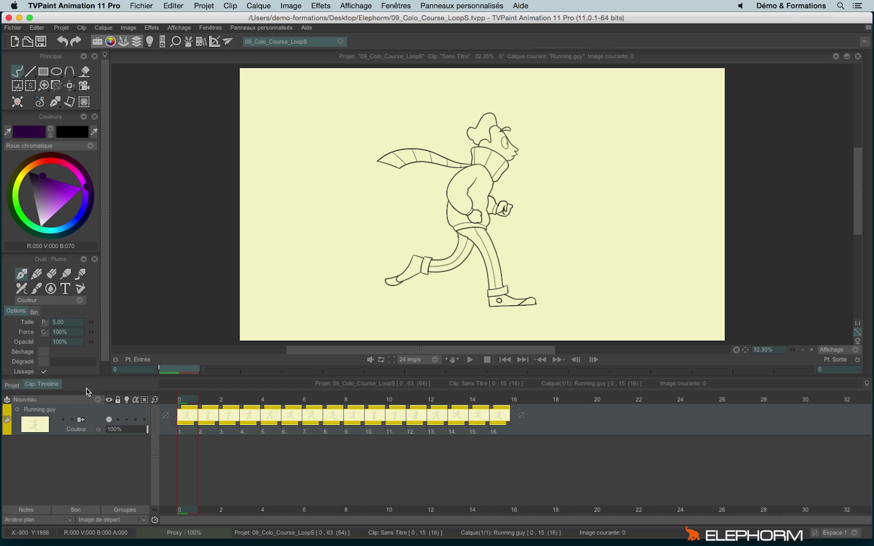
# Create a new Colo & Texture layer based on the Running guy layer
pyautogui.click(75, 400)
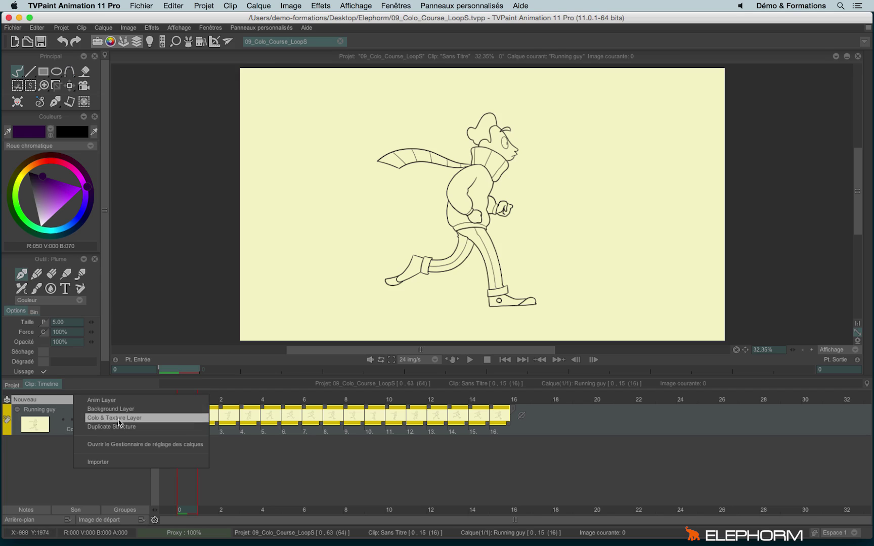
pyautogui.click(118, 419)
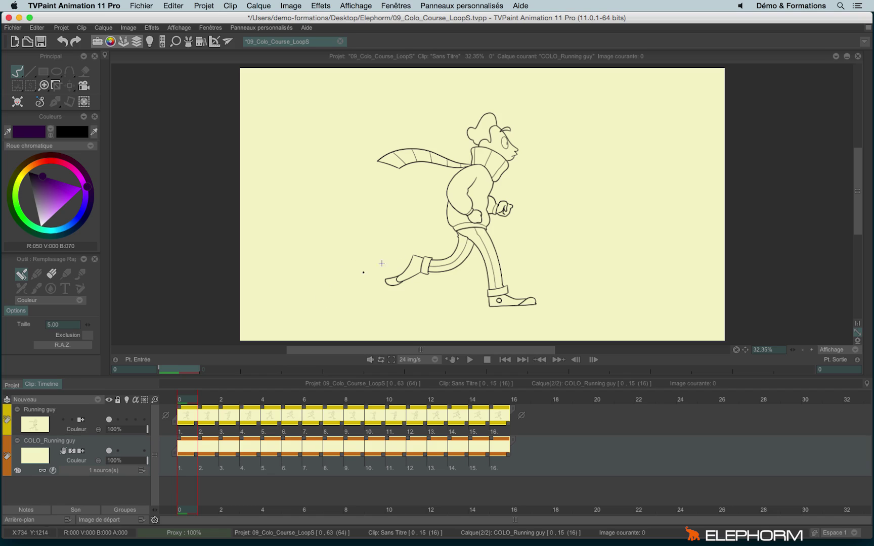
# Compare the drawing tools available on the Running guy layer with those on the COLO_Running guy layer
pyautogui.click(96, 400)
pyautogui.click(74, 421)
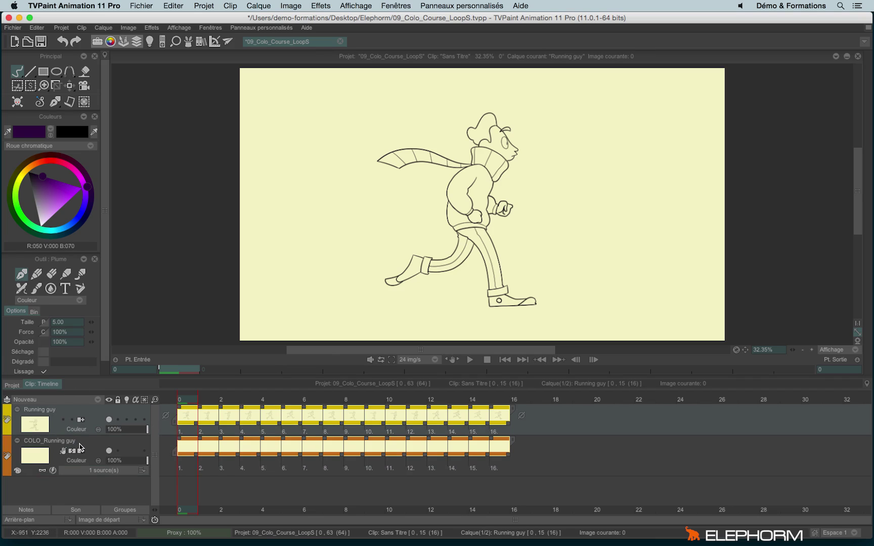
pyautogui.click(77, 448)
pyautogui.click(79, 415)
pyautogui.click(91, 448)
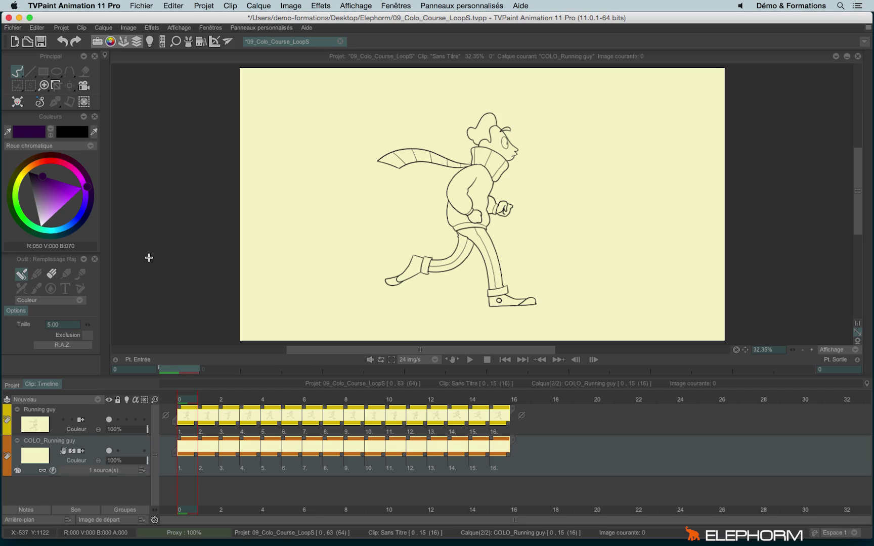
pyautogui.click(60, 409)
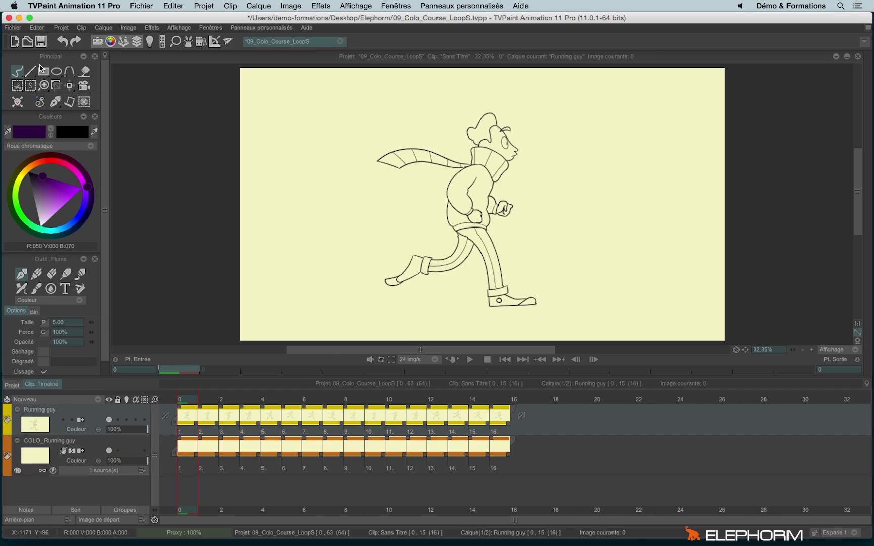
pyautogui.click(84, 71)
pyautogui.click(59, 318)
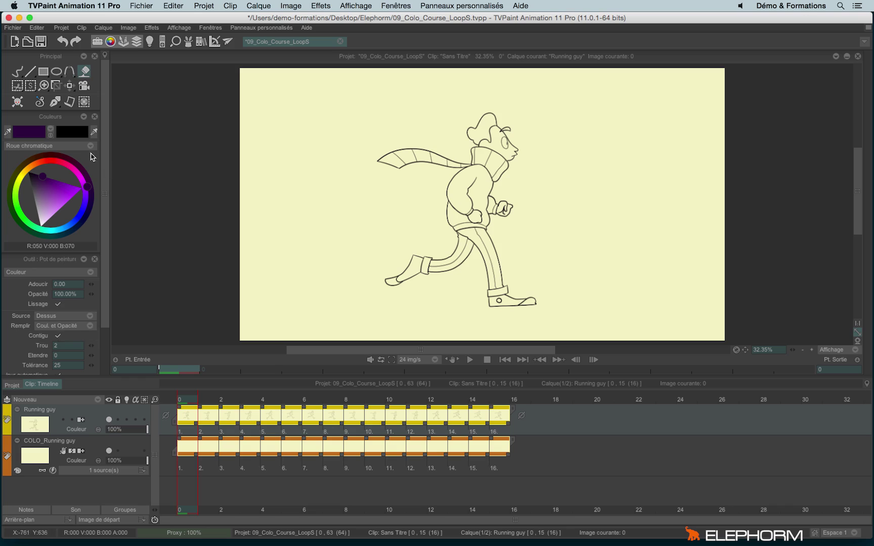
pyautogui.click(17, 71)
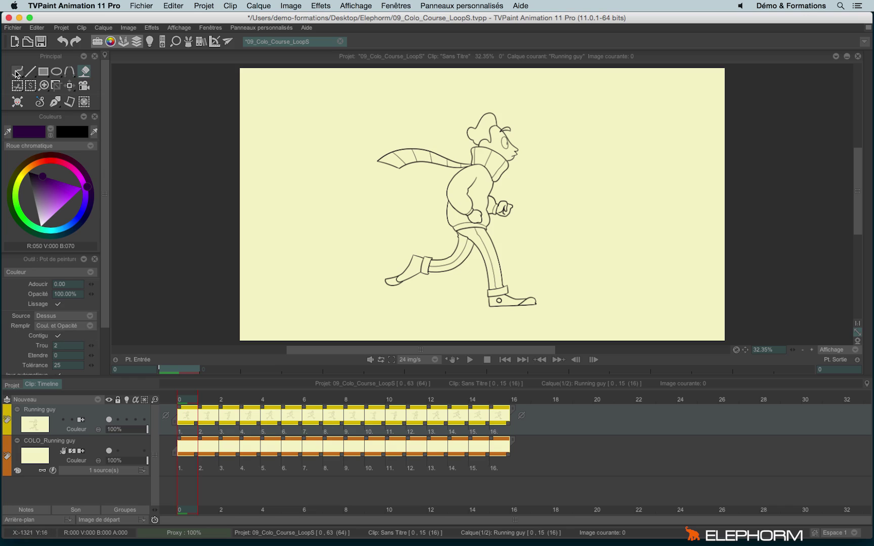
# Select the COLO_Running guy layer and check which source layer it uses
pyautogui.click(76, 442)
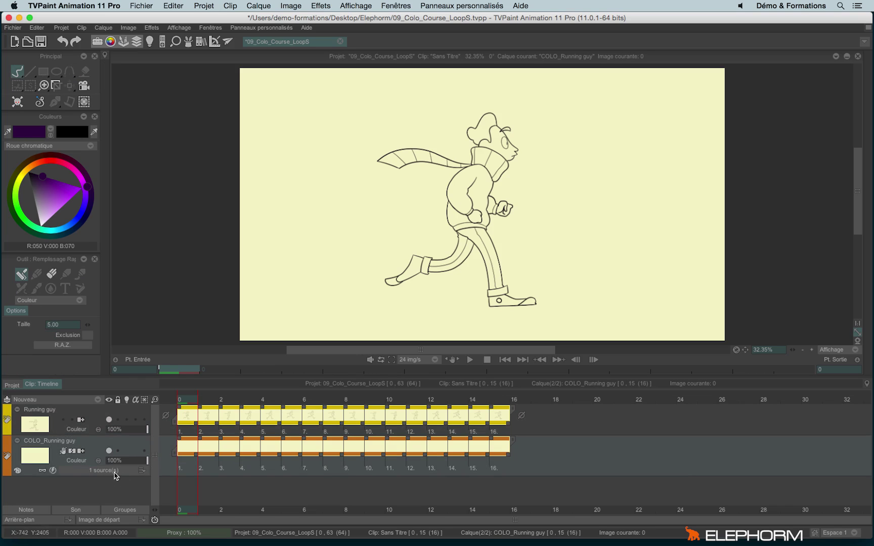
pyautogui.click(99, 475)
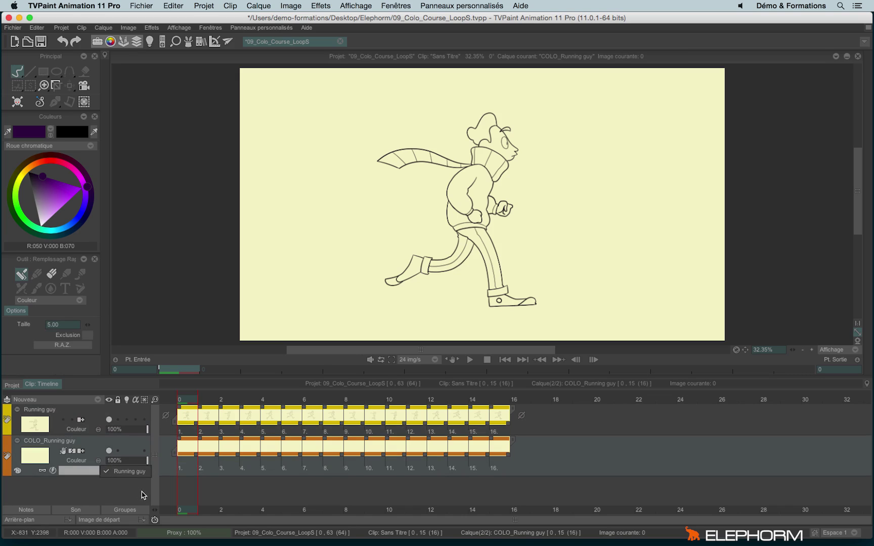
pyautogui.click(126, 496)
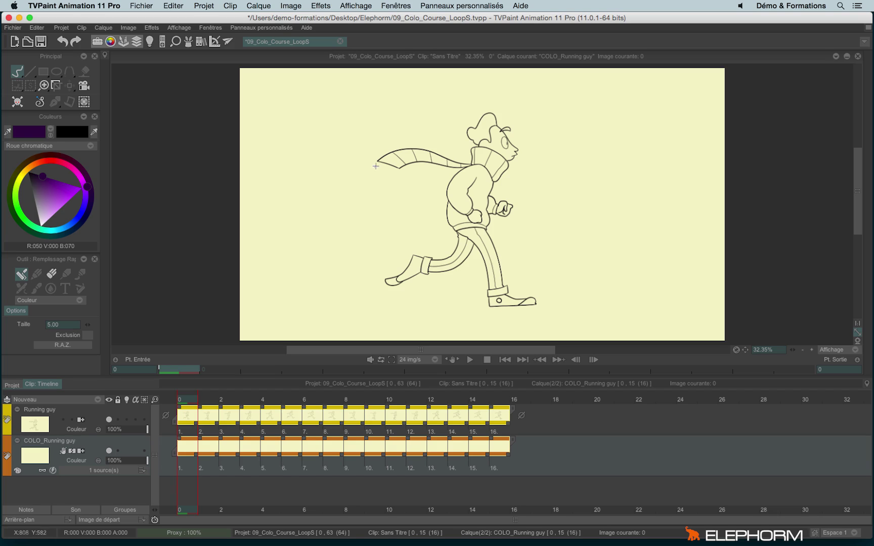
# Fill the character's sweater with dark purple by drawing one colour stroke across the torso and the front sleeve
pyautogui.scroll(2, 434, 217)
pyautogui.scroll(3, 512, 168)
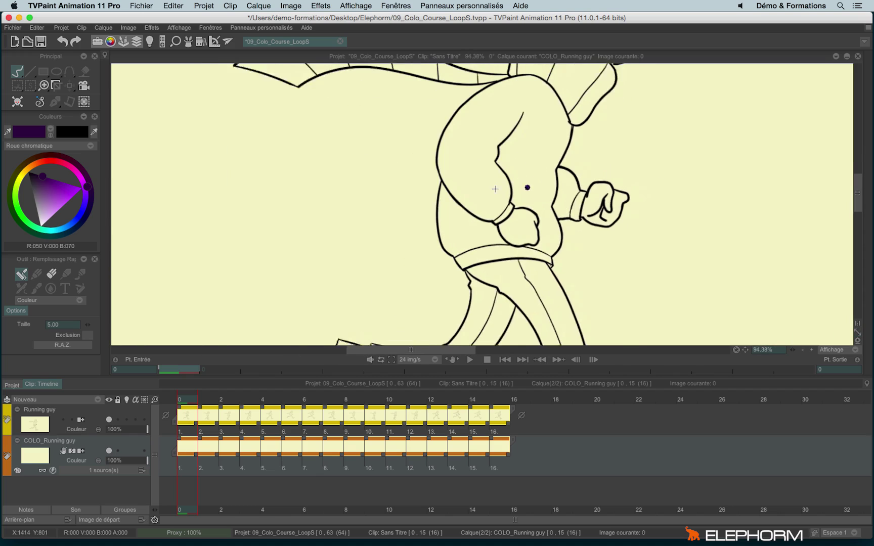
pyautogui.moveTo(358, 232); pyautogui.dragTo(562, 168)
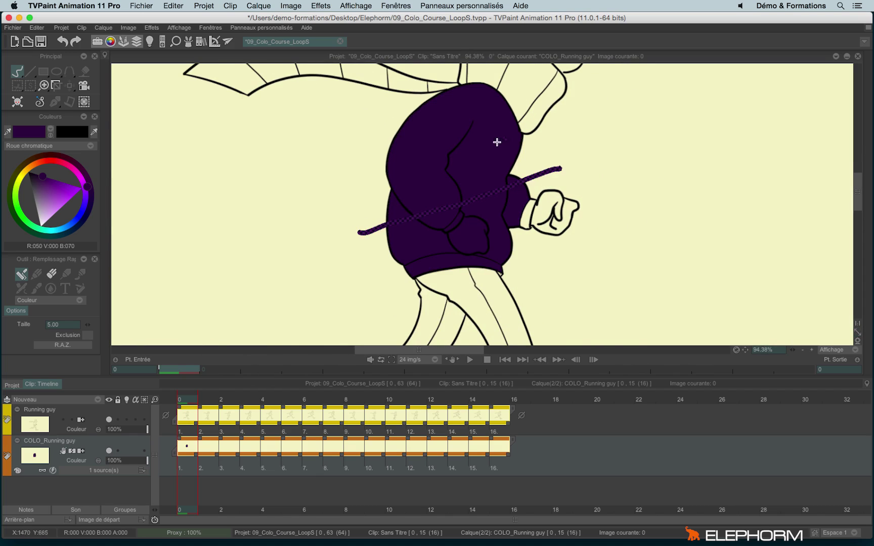
pyautogui.moveTo(471, 281); pyautogui.dragTo(504, 284)
# Choose a light pink (R:243 V:197 B:190) and fill both of the character's hands with short strokes
pyautogui.scroll(-3, 356, 268)
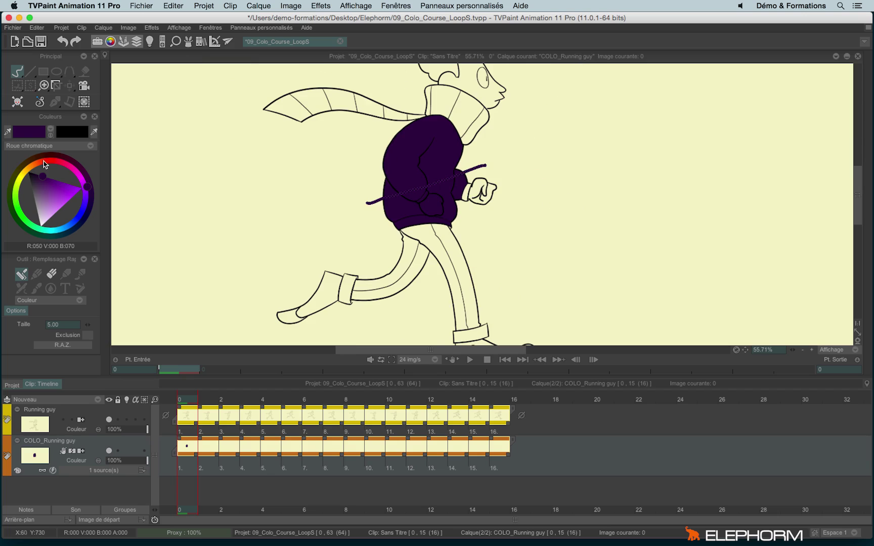
pyautogui.click(46, 157)
pyautogui.click(66, 201)
pyautogui.click(71, 200)
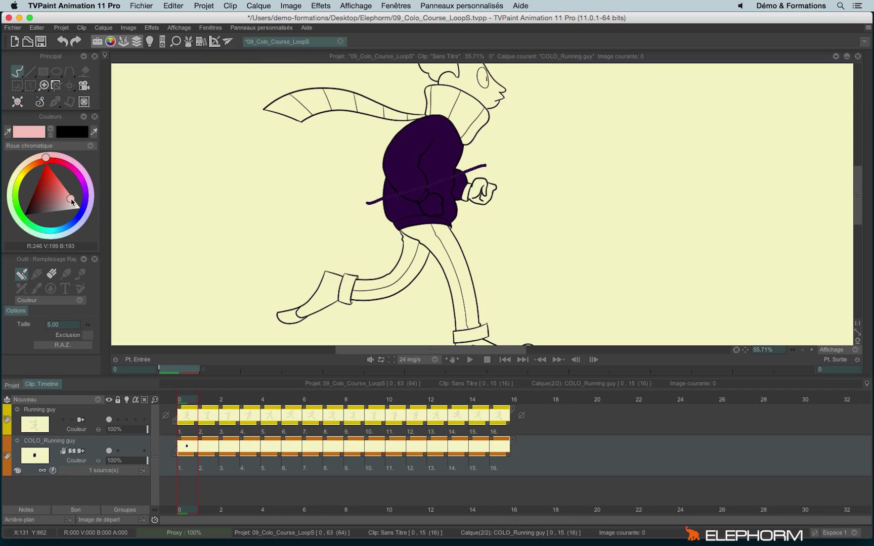
pyautogui.scroll(3, 430, 177)
pyautogui.moveTo(434, 269); pyautogui.dragTo(438, 283)
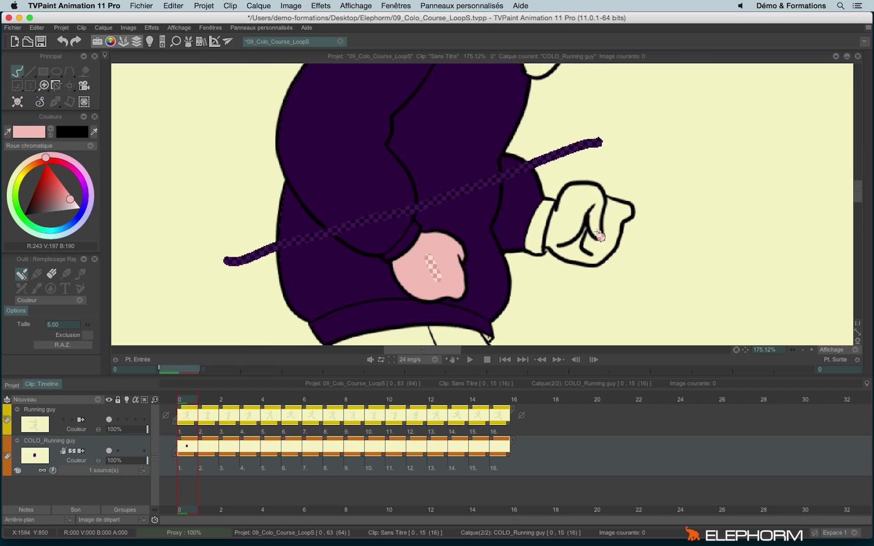
pyautogui.moveTo(570, 212); pyautogui.dragTo(598, 236)
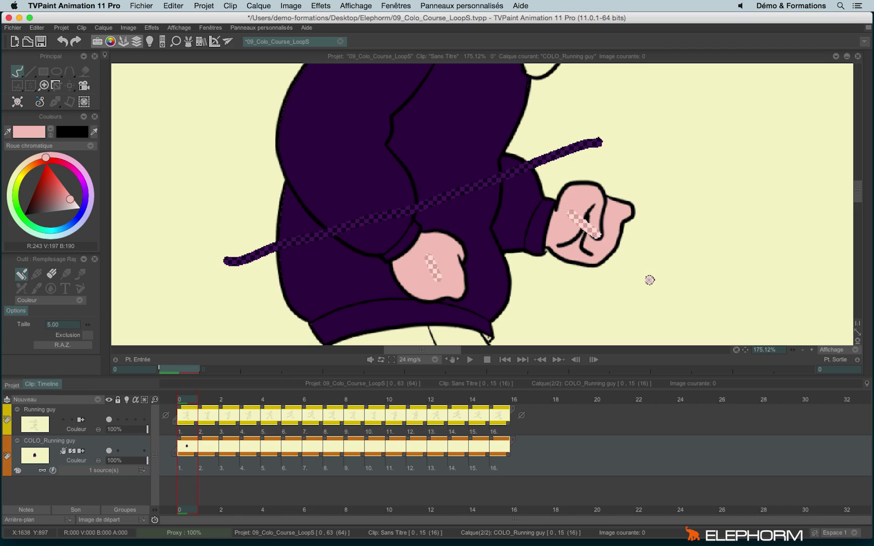
# Fill the character's face with the light pink, and set the active colour to light blue (R:190 V:217 B:243)
pyautogui.scroll(8, 548, 127)
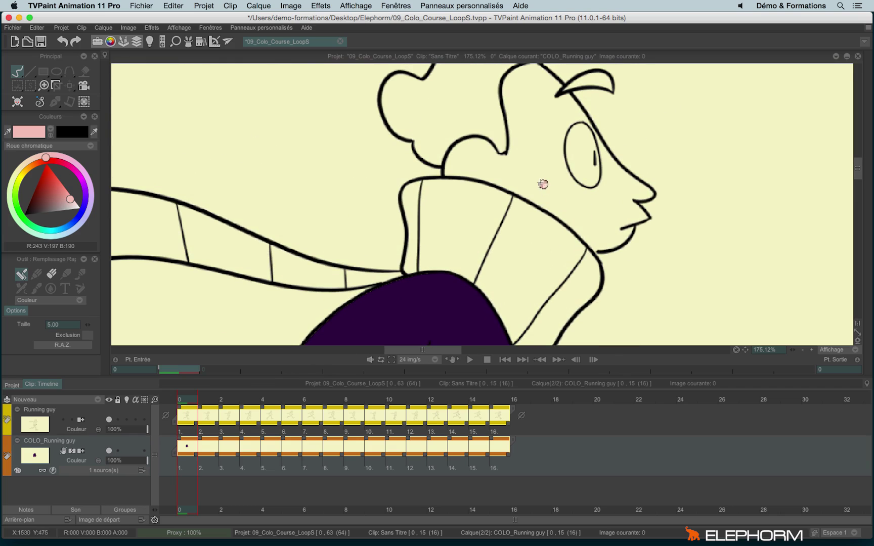
pyautogui.moveTo(543, 184); pyautogui.dragTo(559, 199)
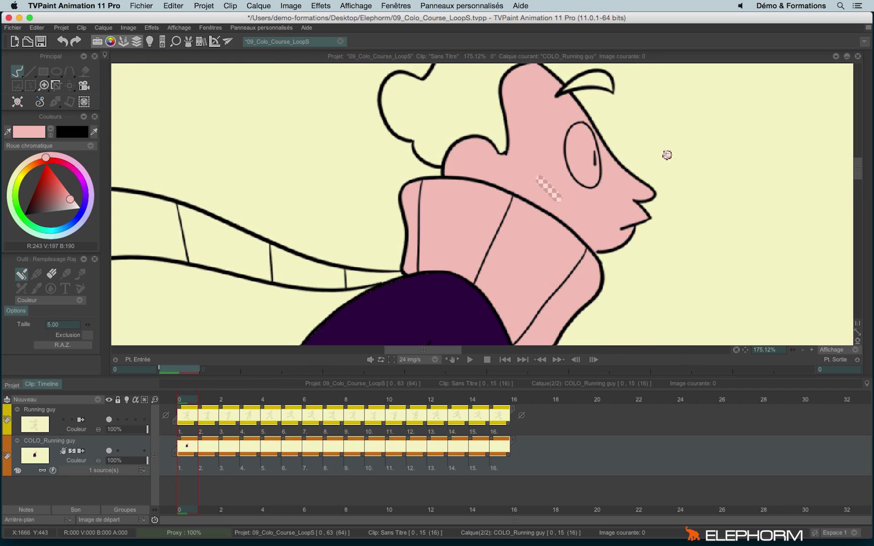
pyautogui.scroll(-5, 667, 154)
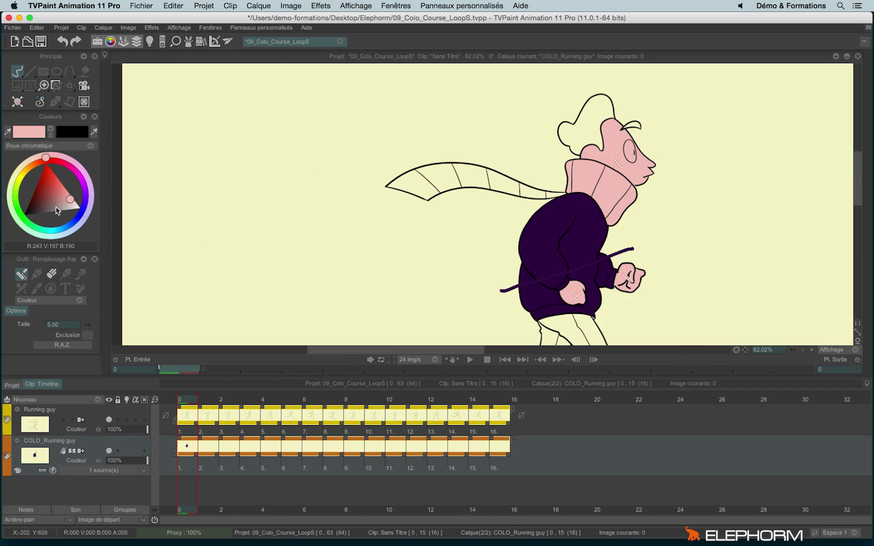
pyautogui.click(67, 229)
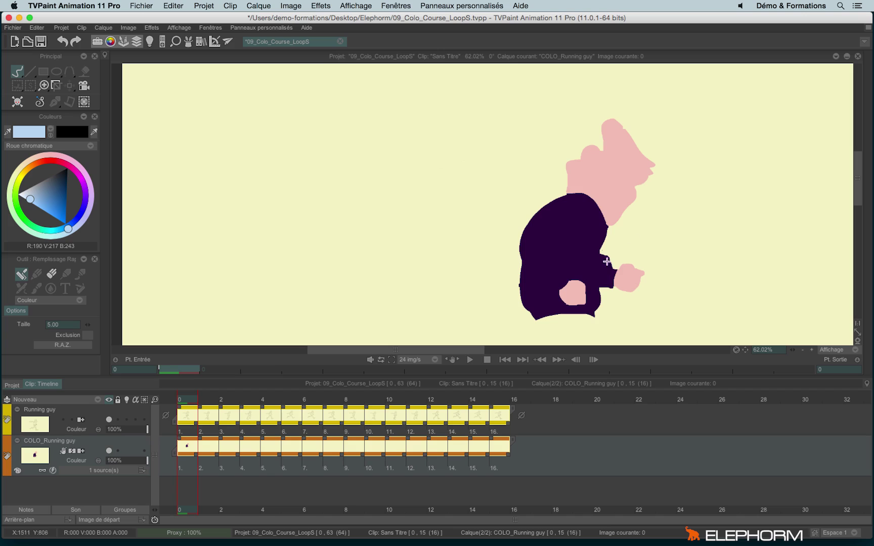
# With the line art hidden, examine the pixel edges where the sweater fill meets the pink neck and hand fills
pyautogui.scroll(8, 564, 204)
pyautogui.scroll(5, 629, 169)
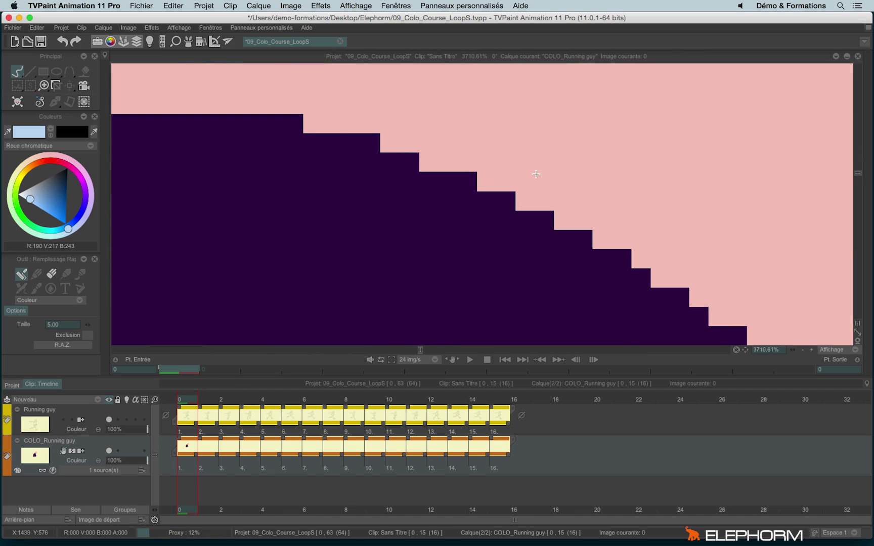
pyautogui.scroll(-7, 675, 193)
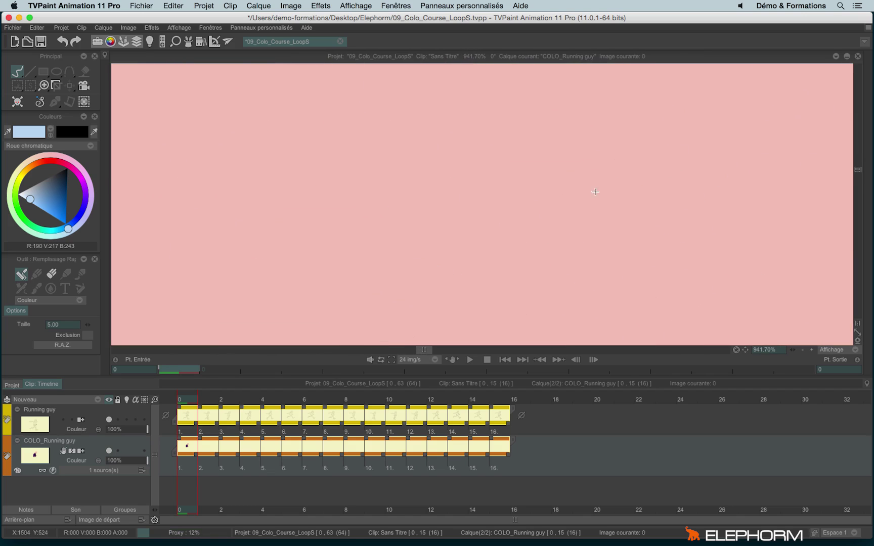
pyautogui.scroll(-10, 530, 232)
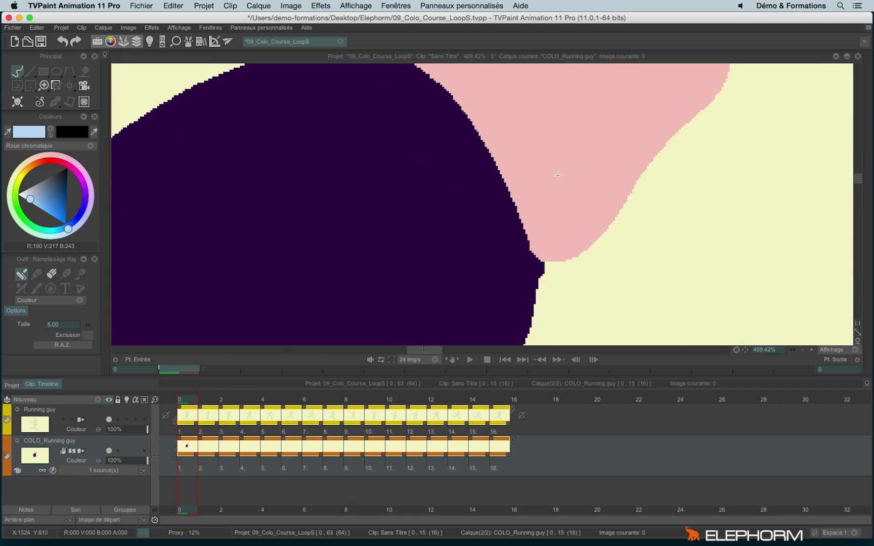
pyautogui.scroll(-8, 655, 292)
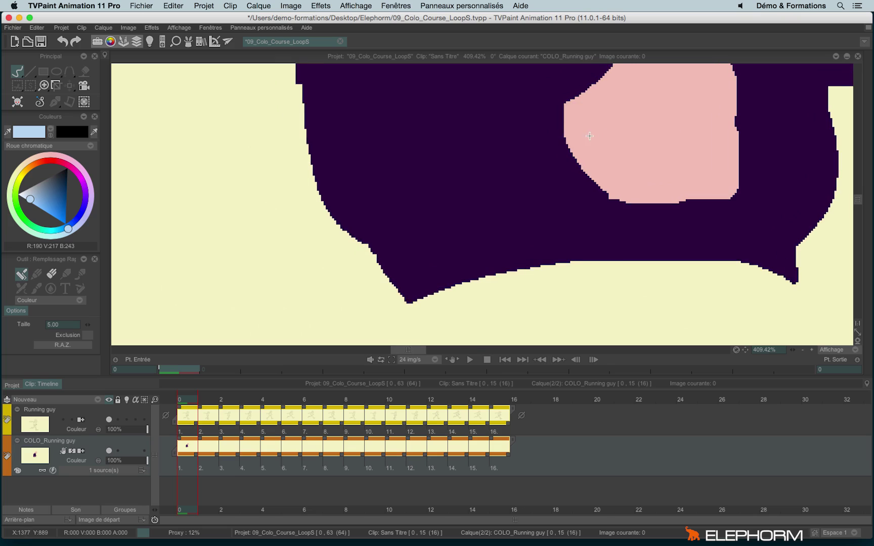
pyautogui.scroll(4, 600, 257)
pyautogui.scroll(-6, 582, 233)
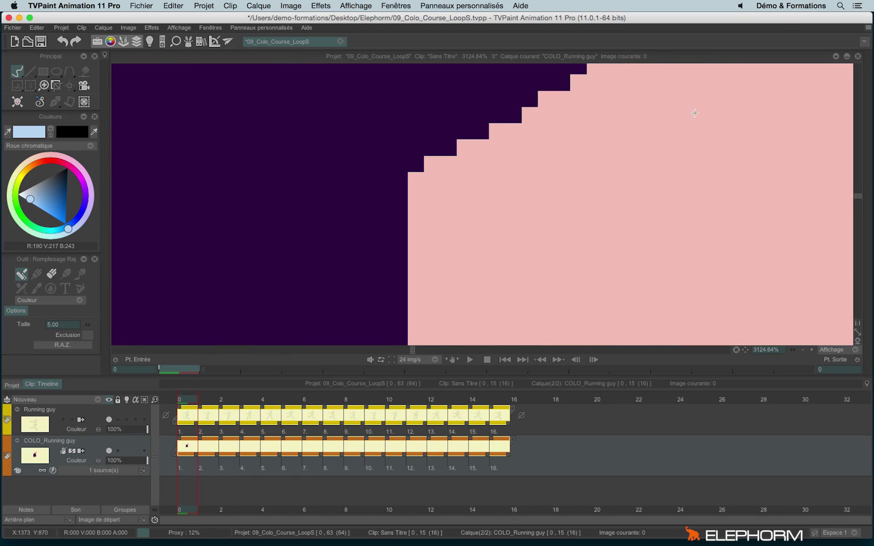
pyautogui.scroll(-6, 558, 205)
pyautogui.scroll(3, 642, 152)
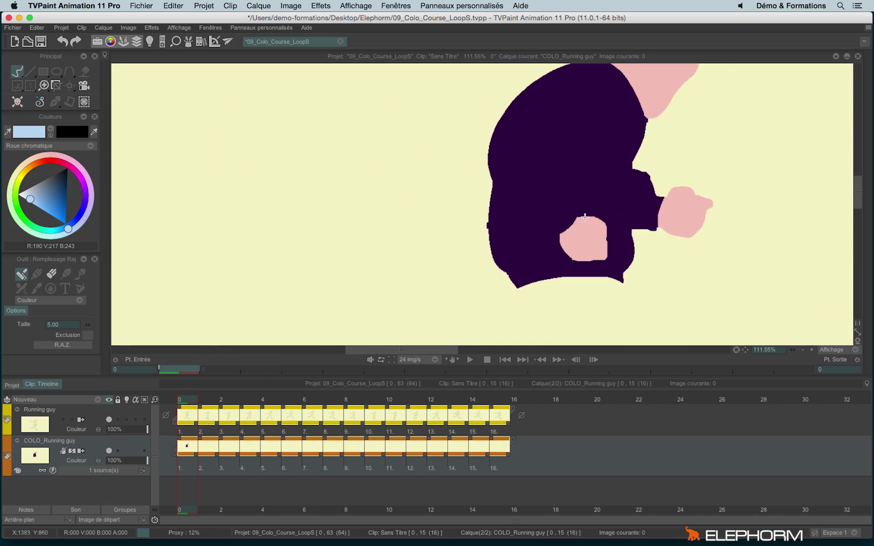
pyautogui.scroll(3, 613, 176)
pyautogui.scroll(-2, 612, 177)
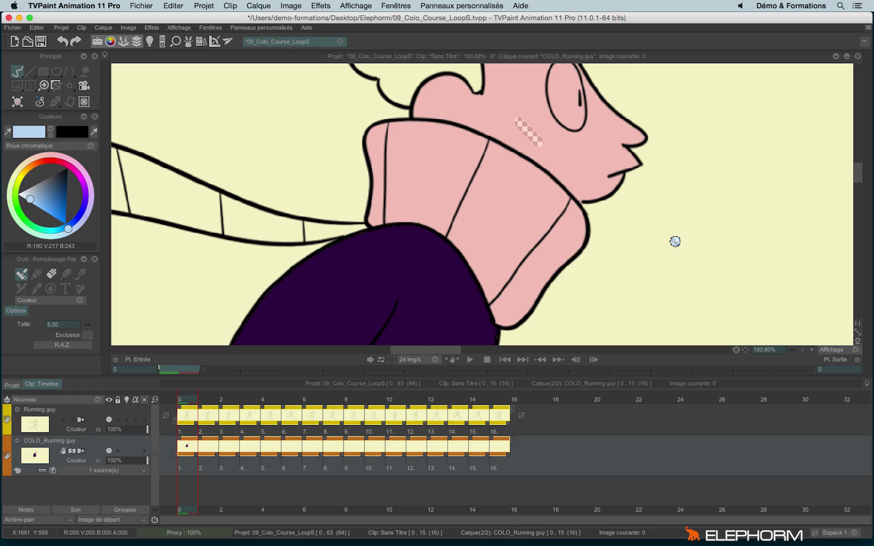
# Switch to the Running guy layer and erase the outline of the character's nose
pyautogui.press('Up')
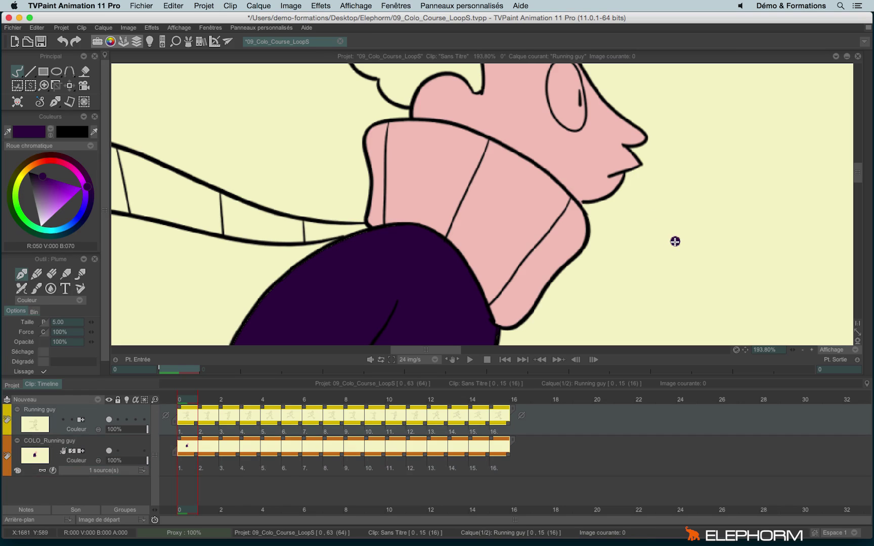
pyautogui.click(51, 274)
pyautogui.moveTo(645, 140)
pyautogui.mouseDown()
pyautogui.moveTo(610, 94)
pyautogui.moveTo(640, 140)
pyautogui.mouseUp()
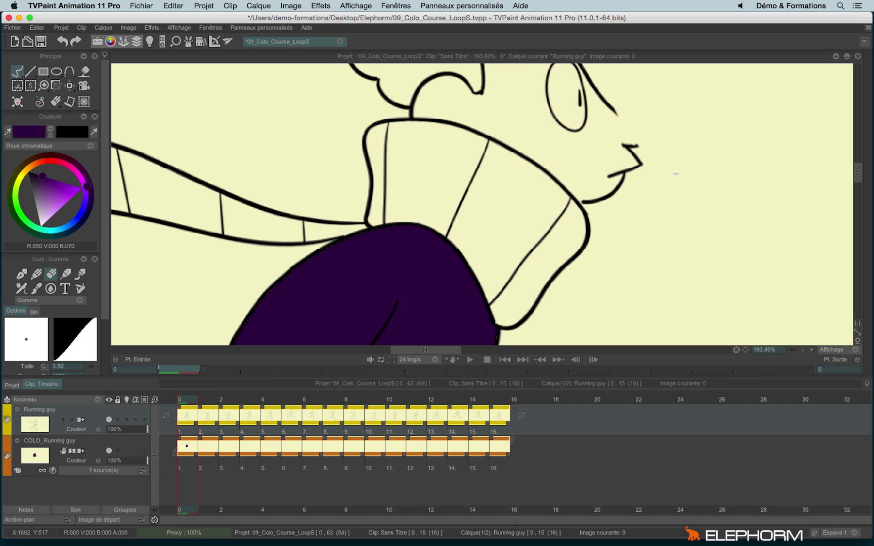
# Swap the active colour to black and draw a long, rounded nose with the pen to close the face outline
pyautogui.click(21, 274)
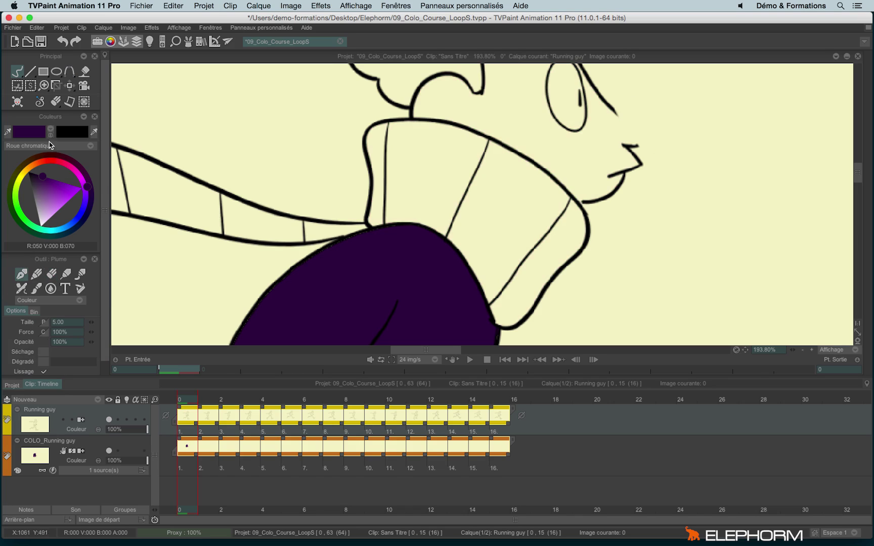
pyautogui.click(50, 129)
pyautogui.moveTo(612, 110)
pyautogui.mouseDown()
pyautogui.moveTo(672, 108)
pyautogui.moveTo(696, 143)
pyautogui.moveTo(674, 150)
pyautogui.moveTo(625, 146)
pyautogui.mouseUp()
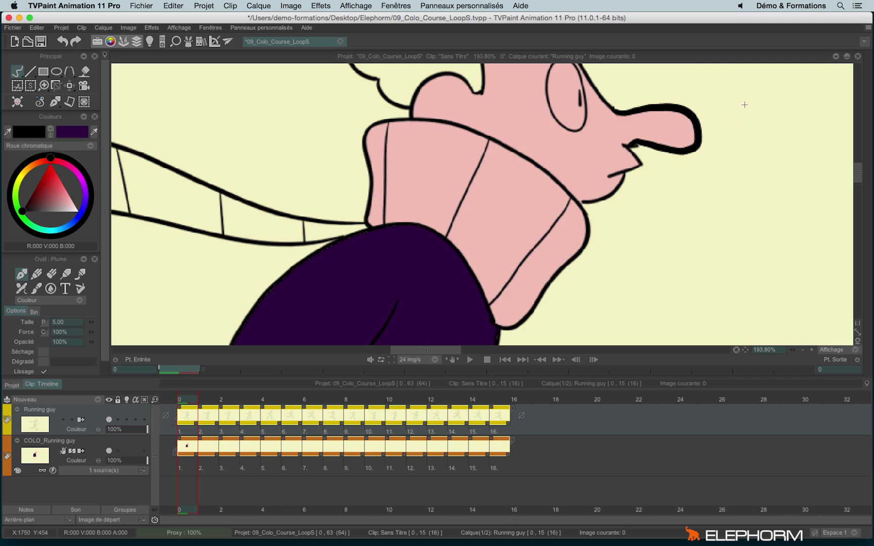
pyautogui.scroll(-5, 711, 233)
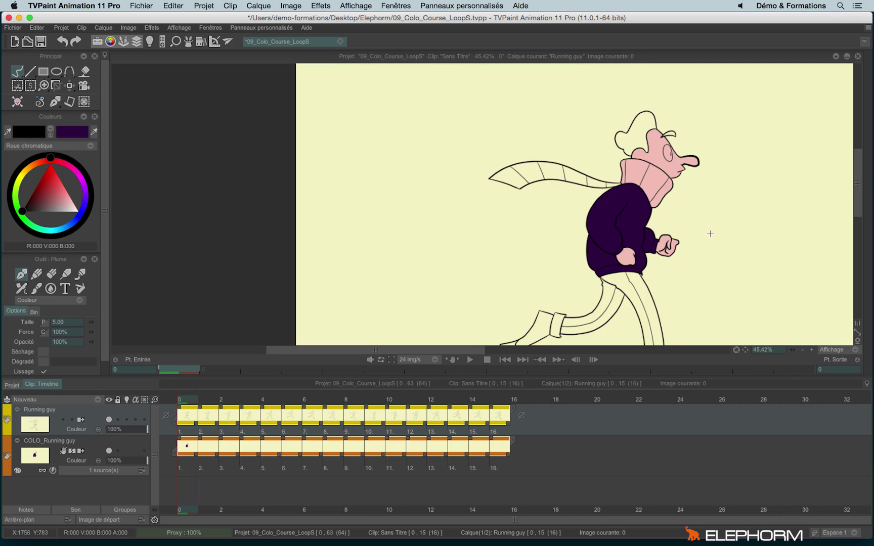
# Fill the character's hair and eyebrow with red (R:241 V:027 B:027) on the COLO_Running guy layer using the quick fill tool
pyautogui.press('Down')
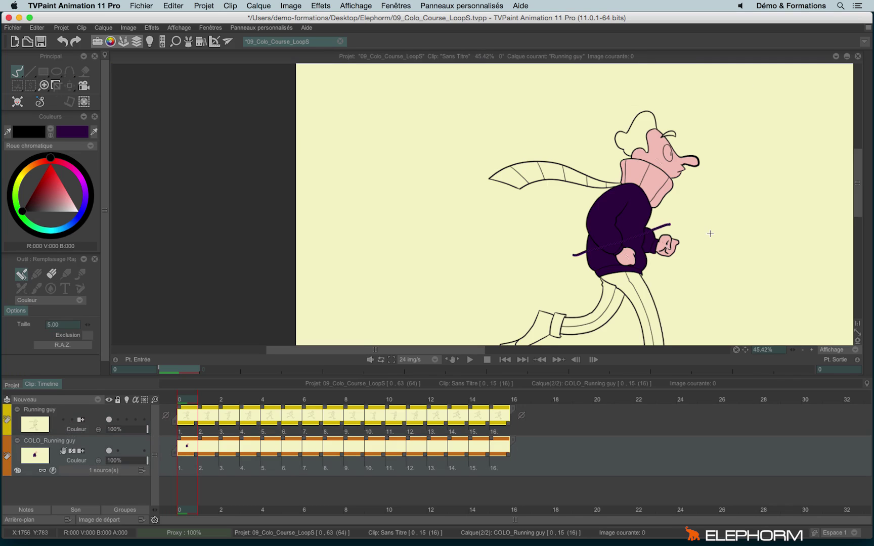
pyautogui.press('f')
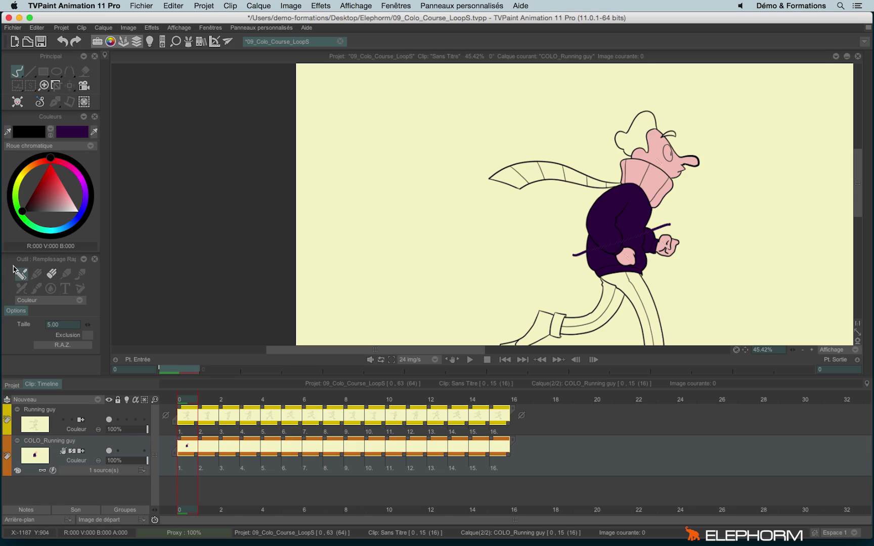
pyautogui.click(50, 172)
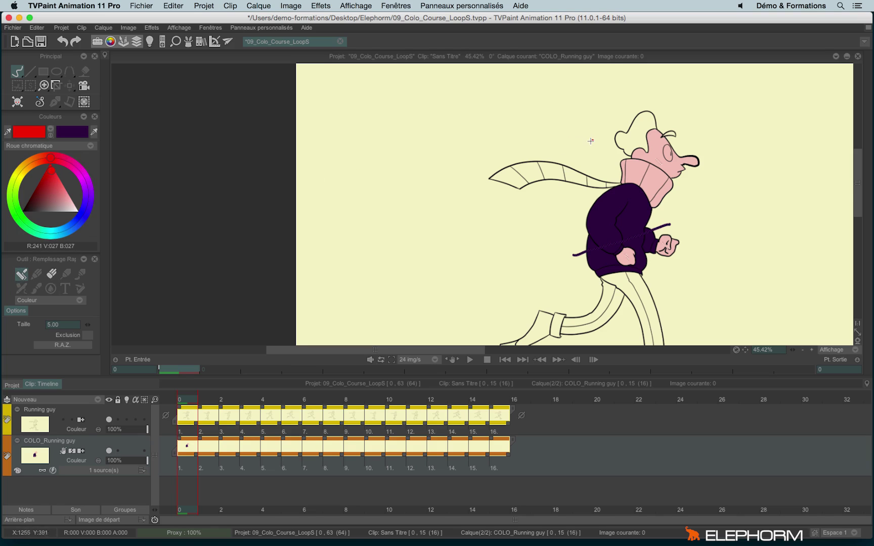
pyautogui.scroll(2, 581, 155)
pyautogui.moveTo(563, 152)
pyautogui.mouseDown()
pyautogui.moveTo(573, 140)
pyautogui.moveTo(622, 164)
pyautogui.mouseUp()
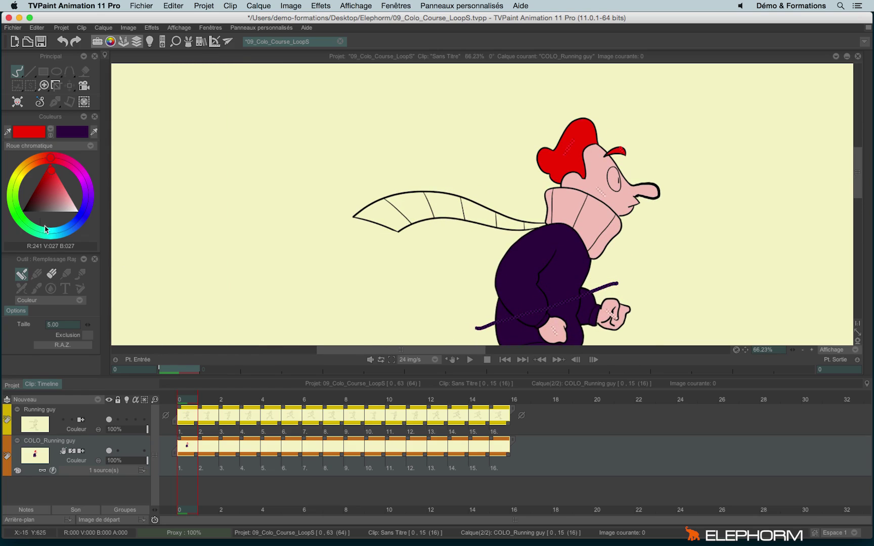
# Fill the scarf wrapped around the character's neck with bright blue (R:027 V:149 B:241)
pyautogui.click(66, 229)
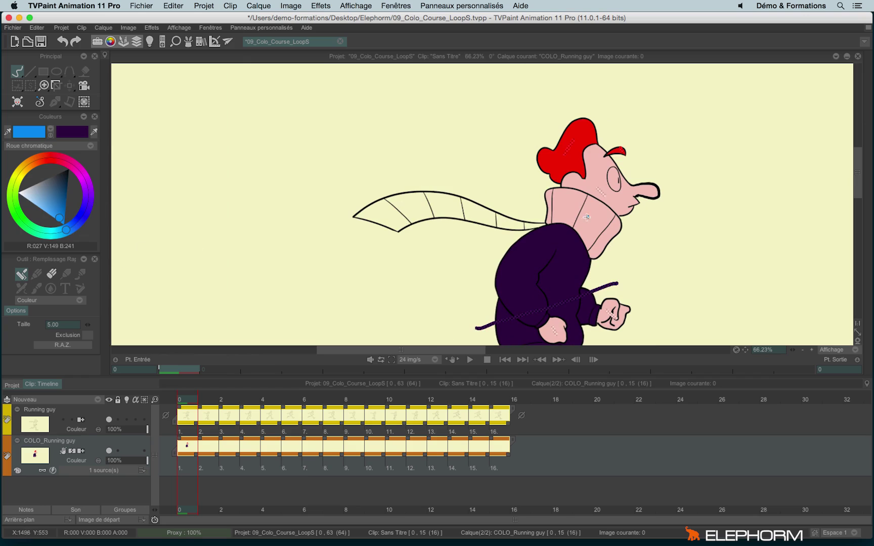
pyautogui.moveTo(545, 208); pyautogui.dragTo(616, 248)
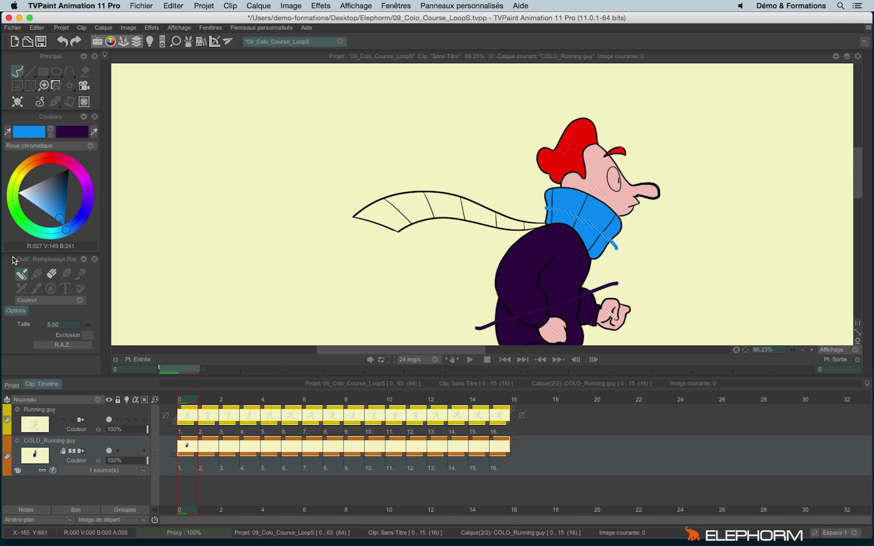
# Try filling the character's eye with white (R:255 V:255 B:255), and undo the fill
pyautogui.scroll(-3, 405, 148)
pyautogui.scroll(3, 428, 153)
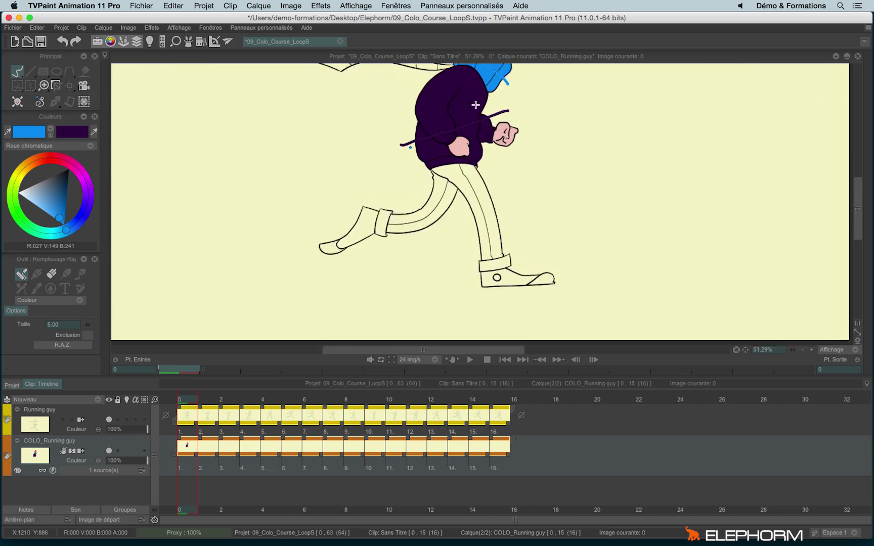
pyautogui.moveTo(428, 153); pyautogui.dragTo(424, 247)
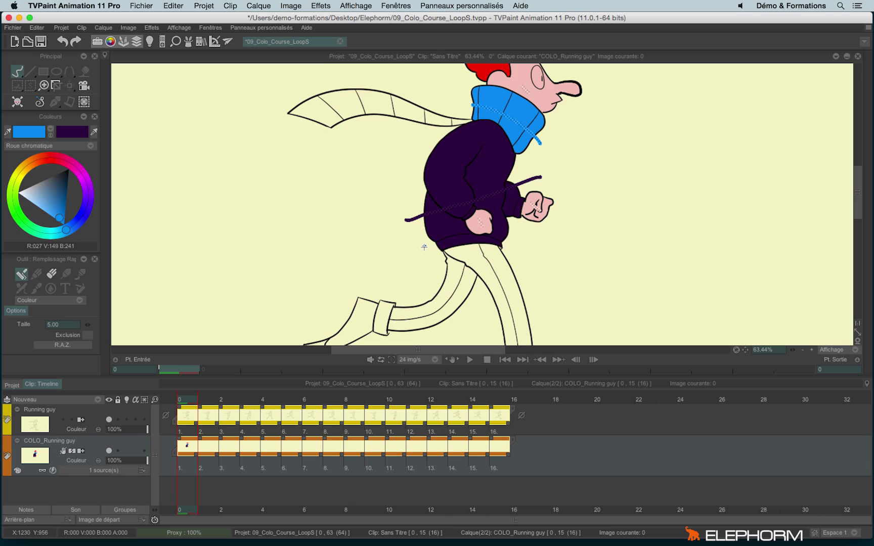
pyautogui.scroll(5, 506, 172)
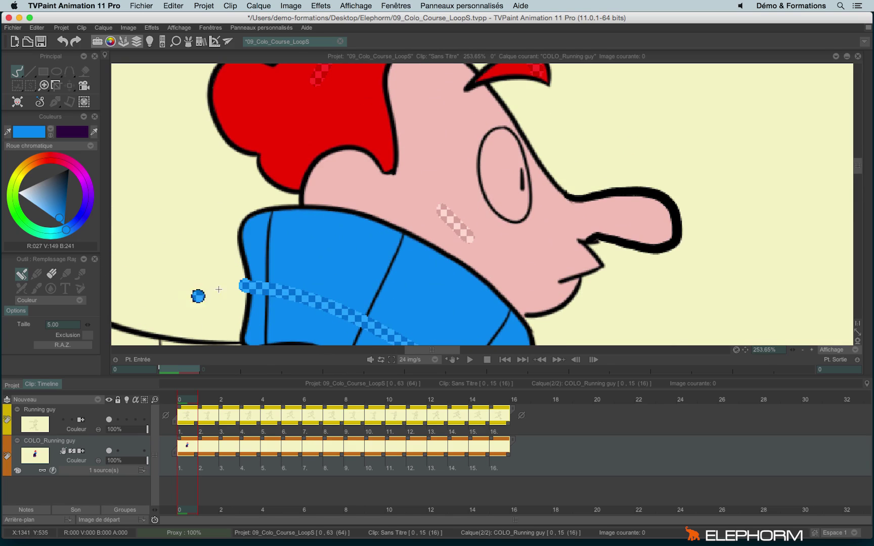
pyautogui.moveTo(39, 193); pyautogui.dragTo(18, 192)
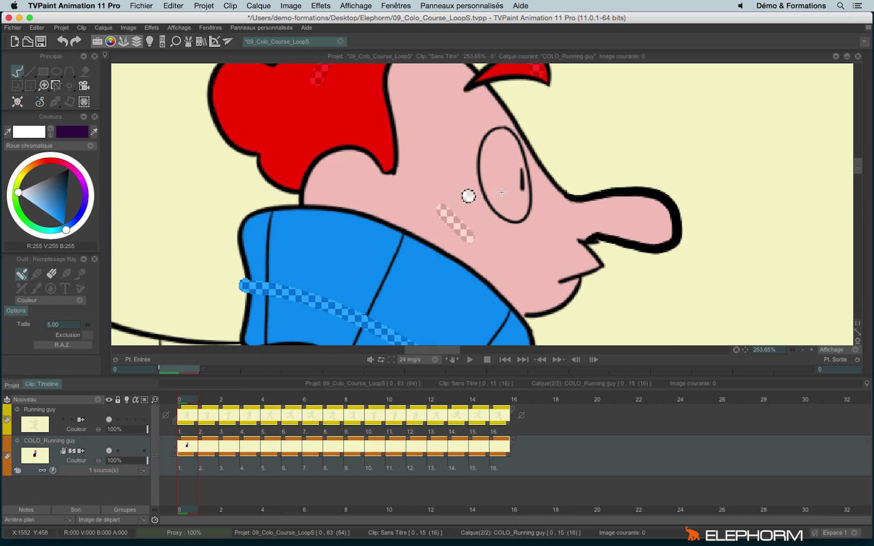
pyautogui.moveTo(497, 150); pyautogui.dragTo(498, 176)
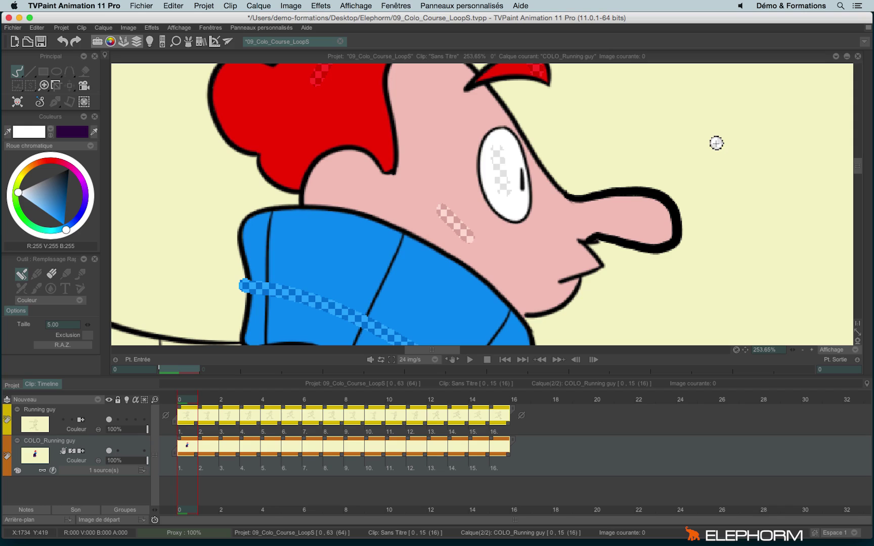
pyautogui.hotkey('ctrl', 'z')
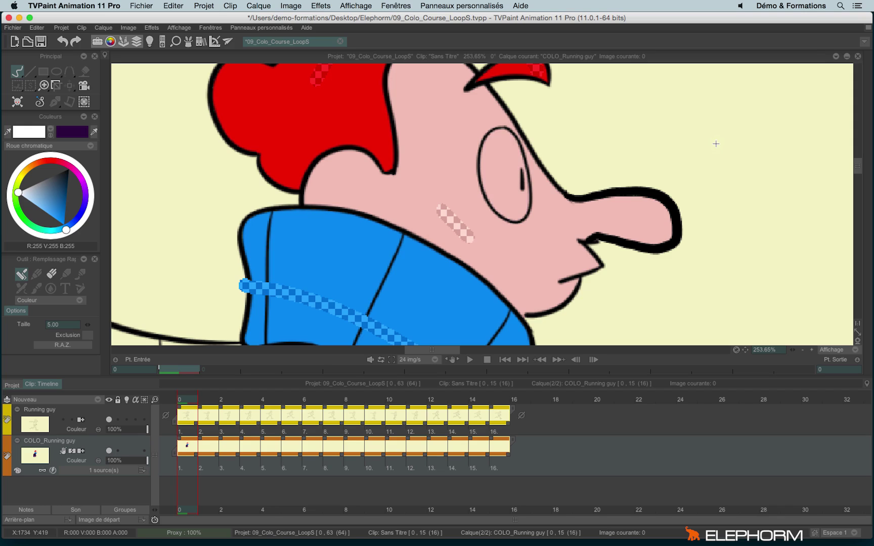
# Try excluding the eye from the face colour with an Exclusion stroke inside it, and undo that stroke
pyautogui.click(88, 335)
pyautogui.moveTo(507, 154); pyautogui.dragTo(502, 197)
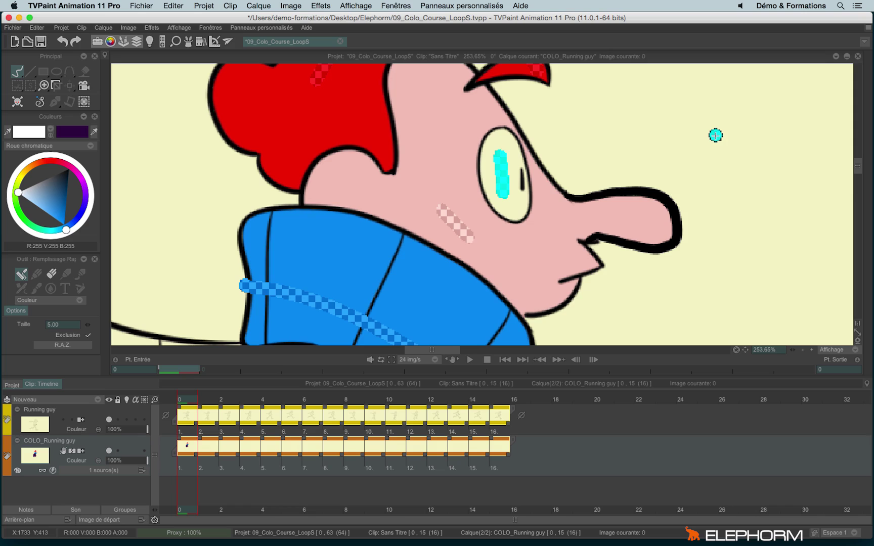
pyautogui.hotkey('ctrl', 'z')
pyautogui.hotkey('ctrl', 'z')
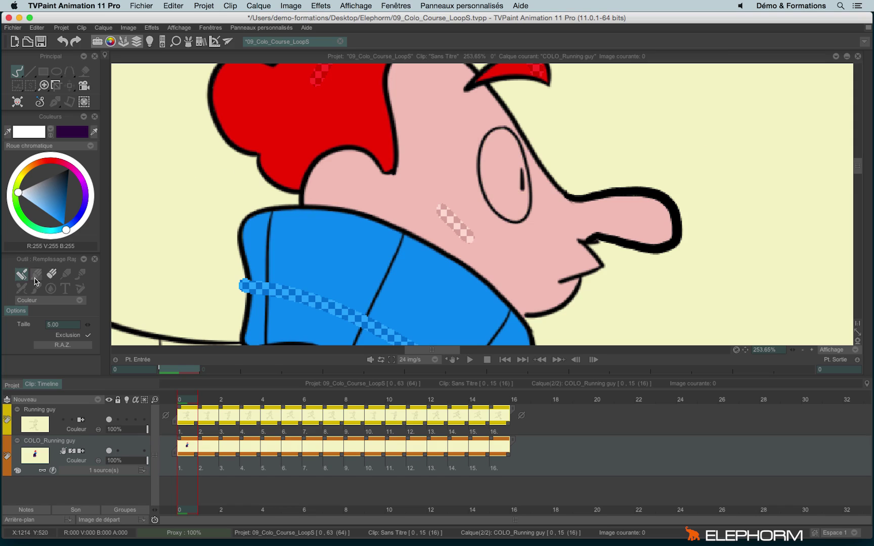
# Erase the pink fill stroke on the character's cheek with the Colo & Texture eraser
pyautogui.click(51, 274)
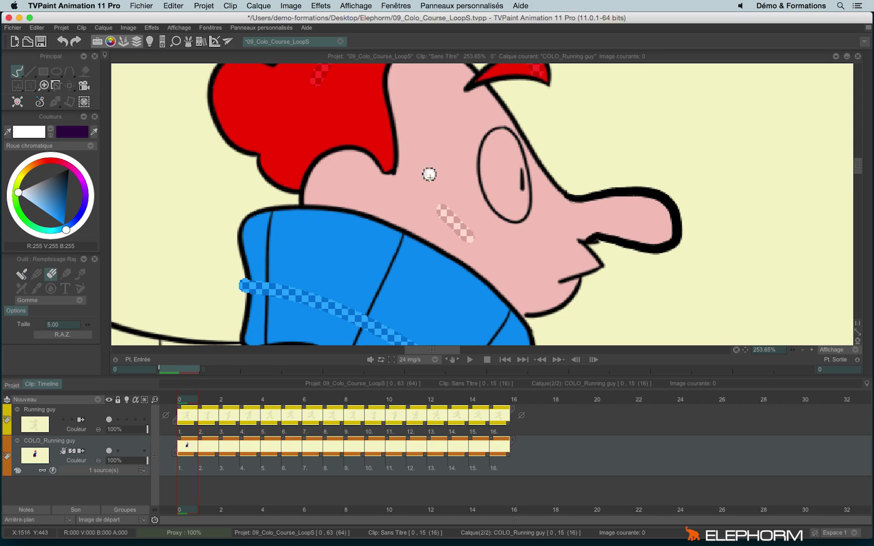
pyautogui.moveTo(442, 205)
pyautogui.mouseDown()
pyautogui.moveTo(433, 213)
pyautogui.moveTo(470, 238)
pyautogui.mouseUp()
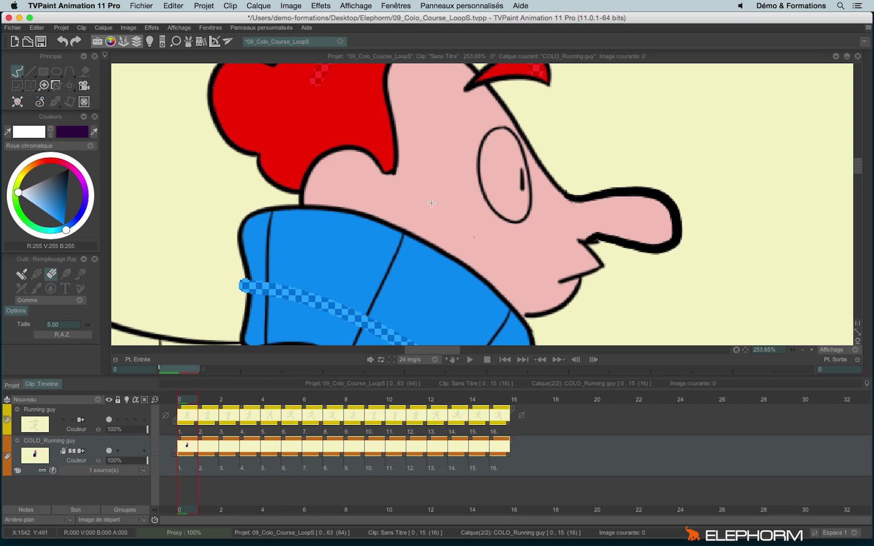